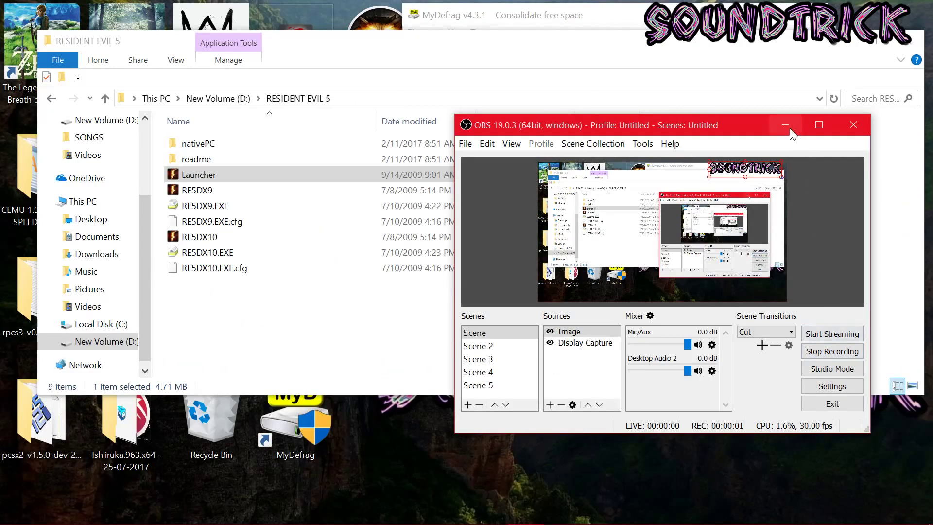
Try to run the DirectX 10 version of Resident Evil 5 from its Launcher, and dismiss the error dialog.
{"action": "left_click", "coordinate": [786, 126]}
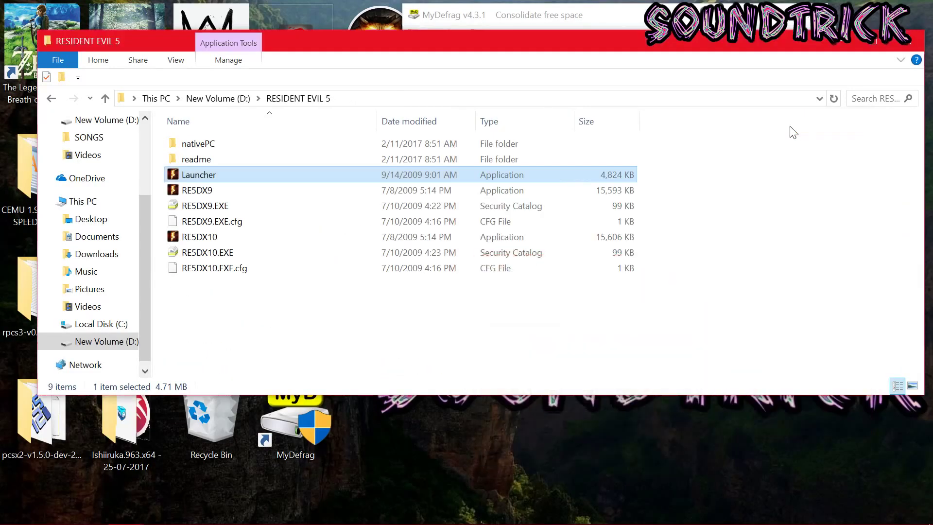
{"action": "double_click", "coordinate": [220, 175]}
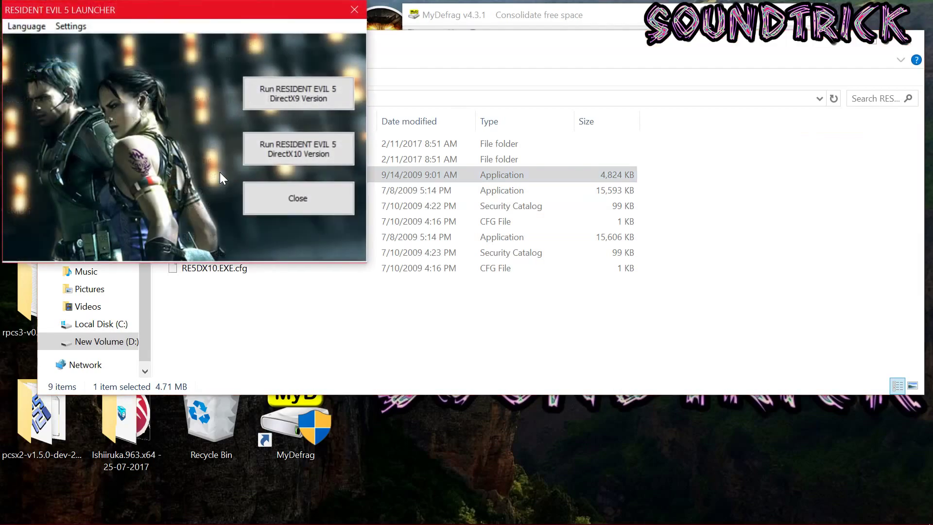
{"action": "left_click", "coordinate": [315, 156]}
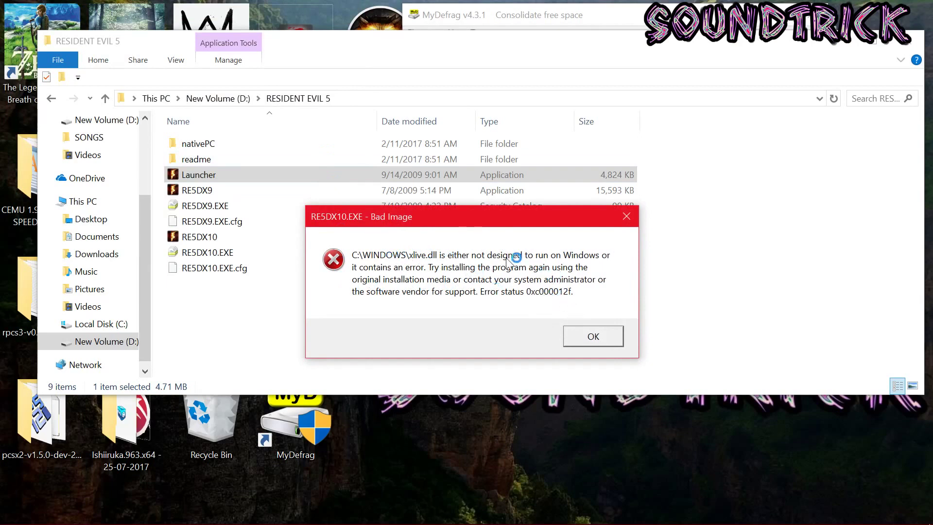
{"action": "left_click", "coordinate": [599, 337]}
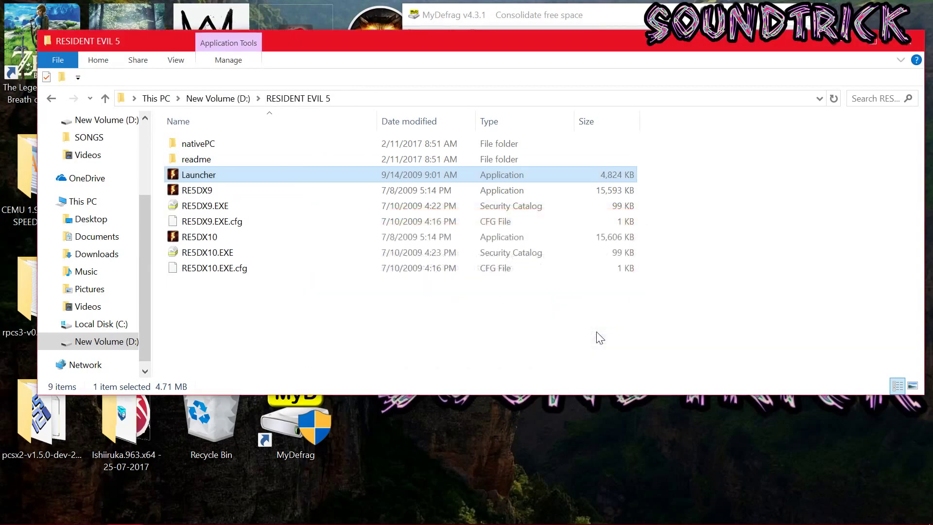
Switch to the "games for windows" search results in Chrome and open Microsoft's Games for Windows Software Setup 3.5 - Español download page.
{"action": "mouse_move", "coordinate": [335, 523]}
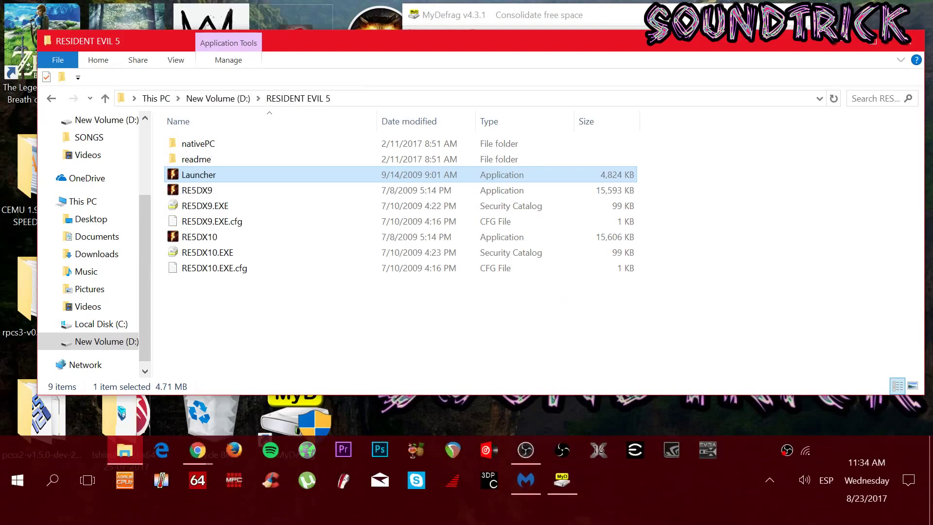
{"action": "mouse_move", "coordinate": [202, 448]}
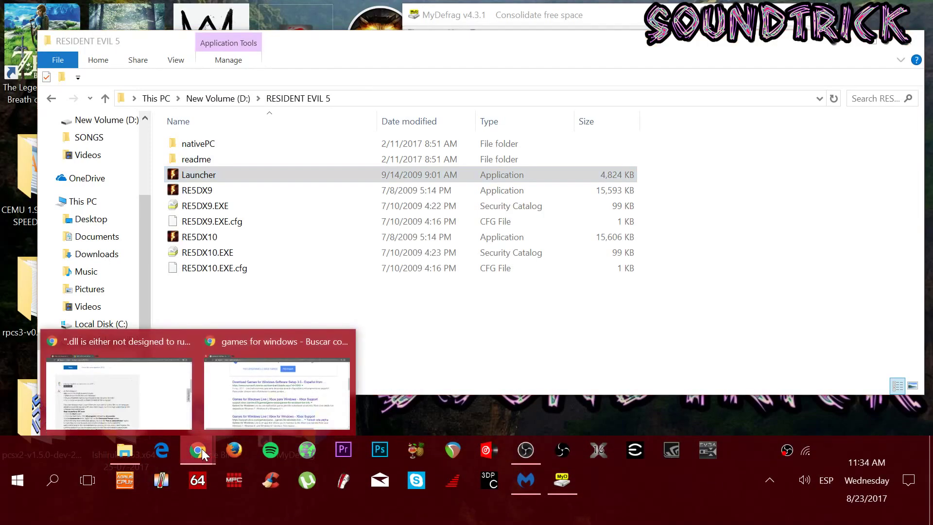
{"action": "mouse_move", "coordinate": [150, 384]}
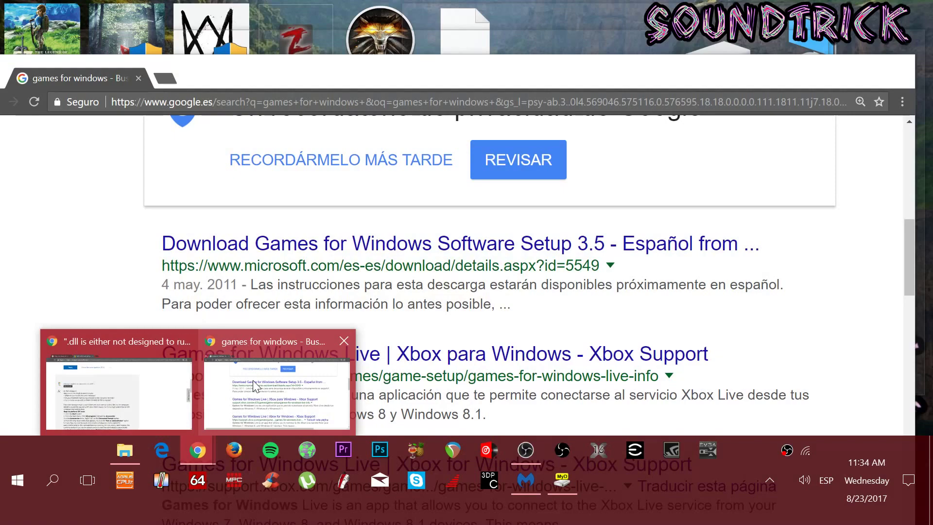
{"action": "left_click", "coordinate": [253, 380]}
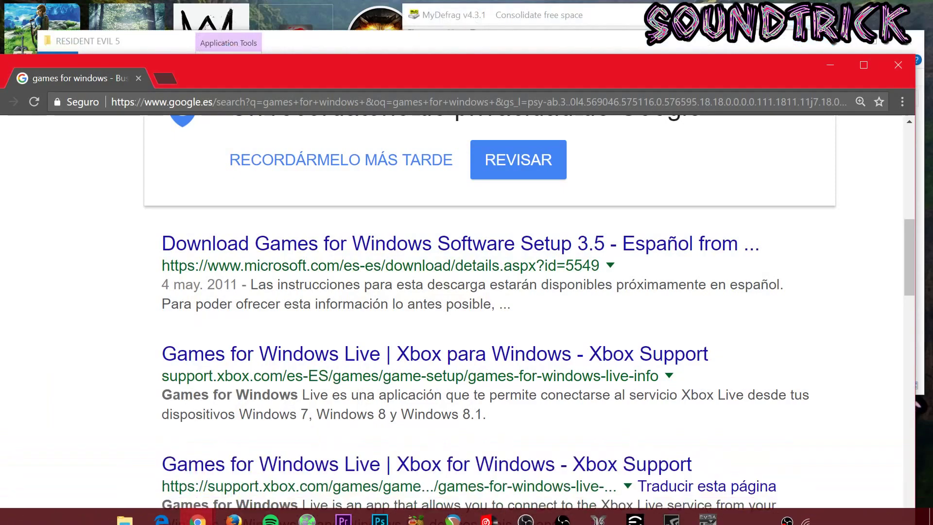
{"action": "scroll", "coordinate": [193, 210], "scroll_direction": "up", "scroll_amount": 10}
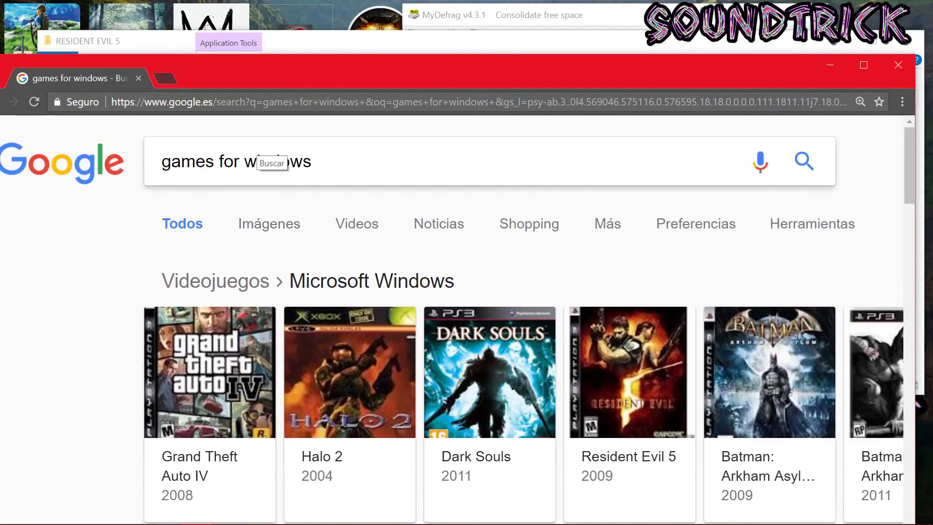
{"action": "left_click_drag", "start_coordinate": [311, 161], "coordinate": [206, 161]}
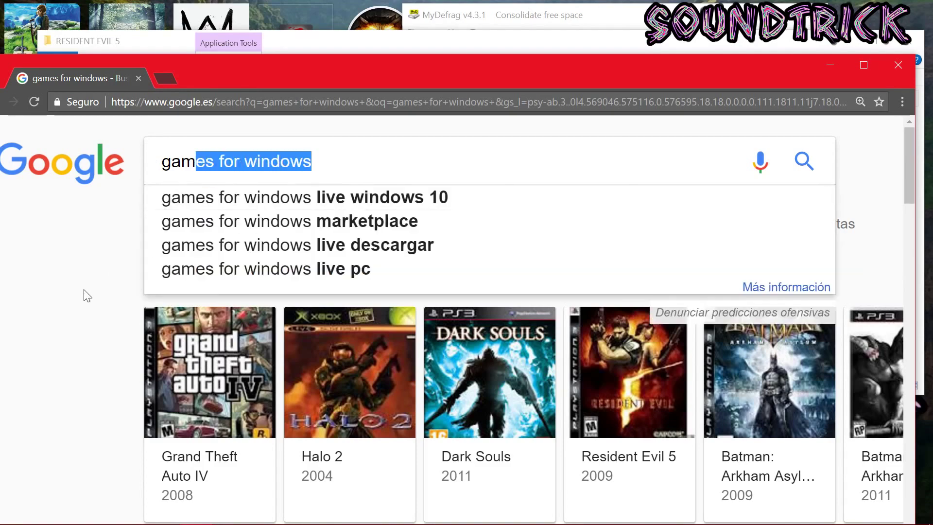
{"action": "scroll", "coordinate": [85, 294], "scroll_direction": "down", "scroll_amount": 10}
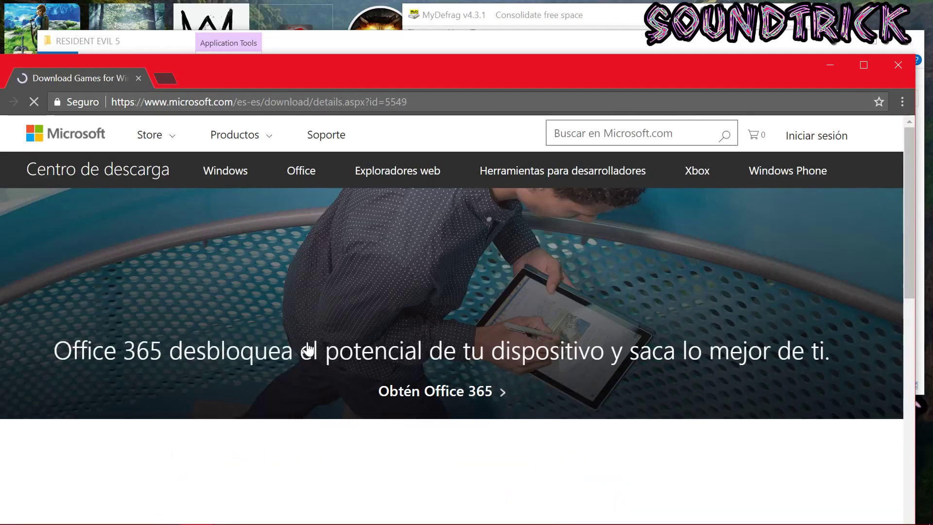
Download the Games for Windows Software Setup 3.5 in Español and keep the gfwlivesetup.exe file despite the browser's prompt.
{"action": "scroll", "coordinate": [306, 346], "scroll_direction": "down", "scroll_amount": 3}
{"action": "scroll", "coordinate": [310, 347], "scroll_direction": "down", "scroll_amount": 3}
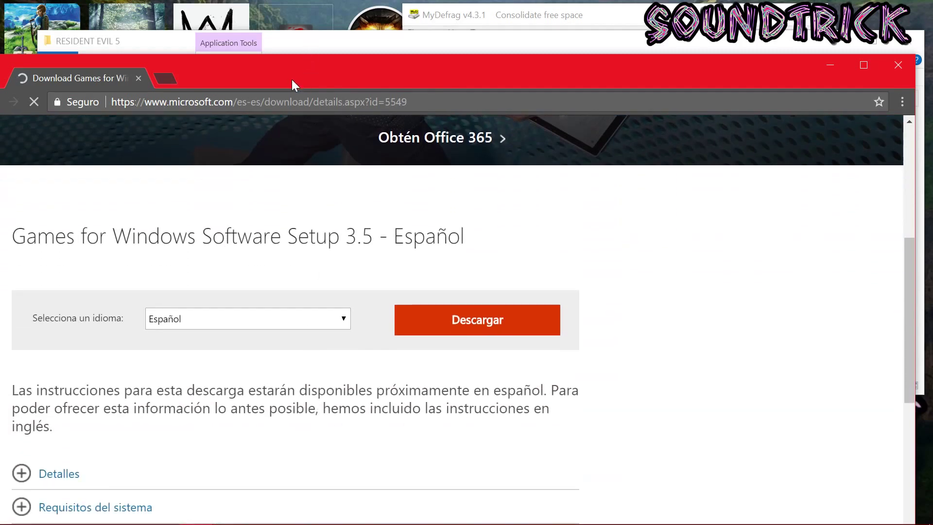
{"action": "left_click_drag", "start_coordinate": [291, 79], "coordinate": [345, 45]}
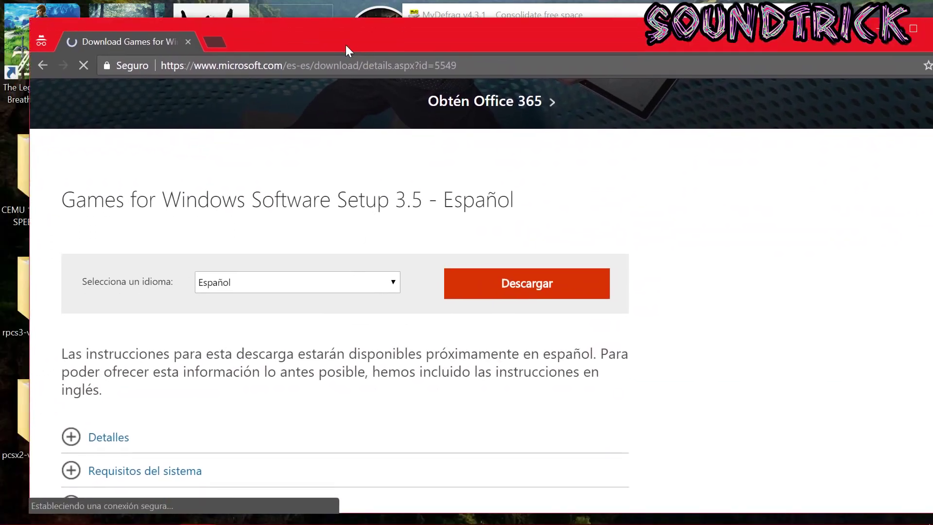
{"action": "left_click", "coordinate": [384, 288]}
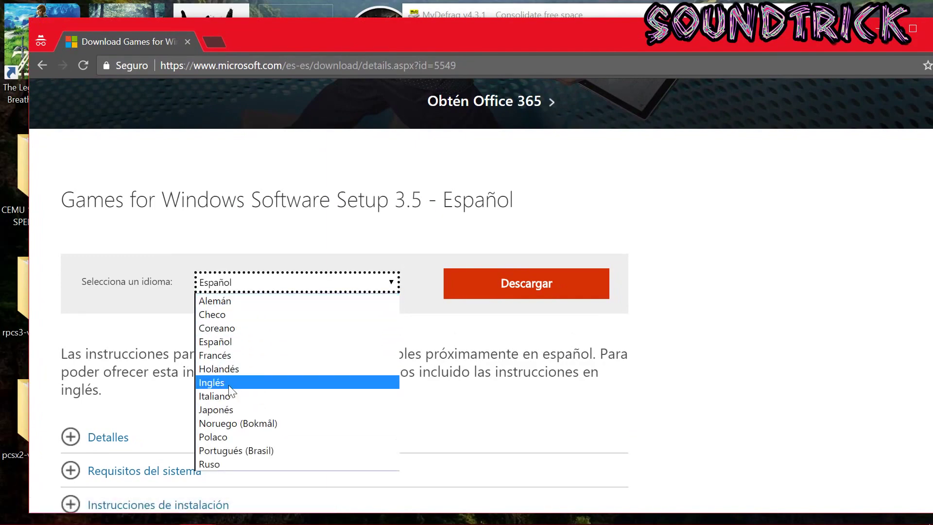
{"action": "left_click", "coordinate": [370, 243]}
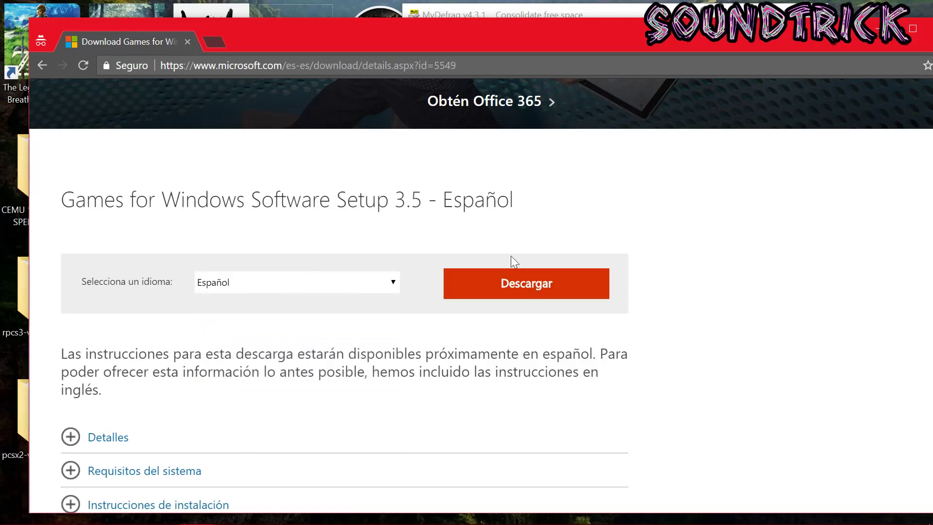
{"action": "left_click", "coordinate": [561, 284]}
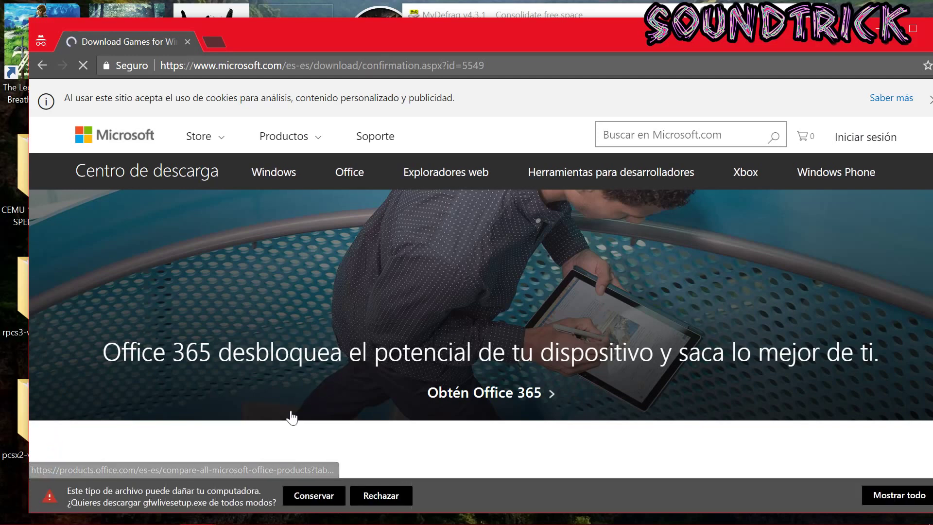
{"action": "left_click", "coordinate": [327, 495]}
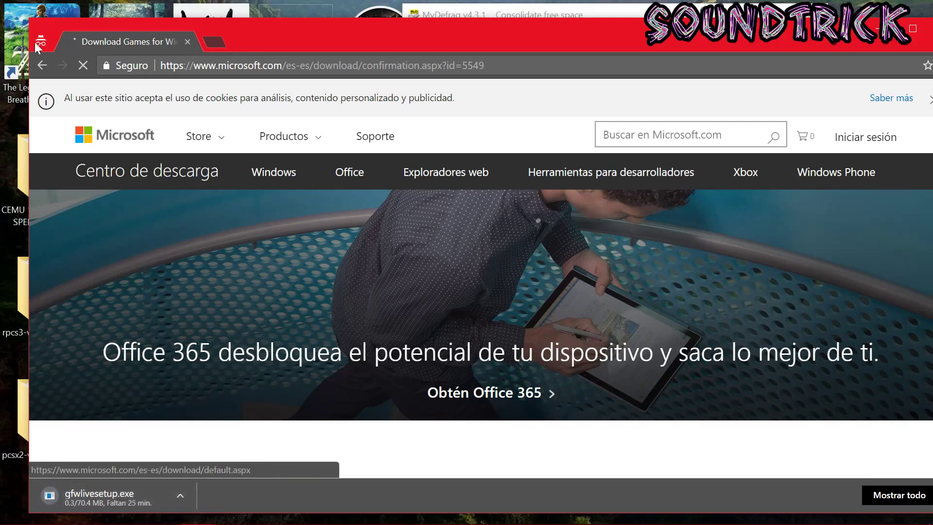
Shrink and reposition the browser window, and run the downloaded gfwlivesetup.exe installer.
{"action": "left_click_drag", "start_coordinate": [34, 21], "coordinate": [470, 72]}
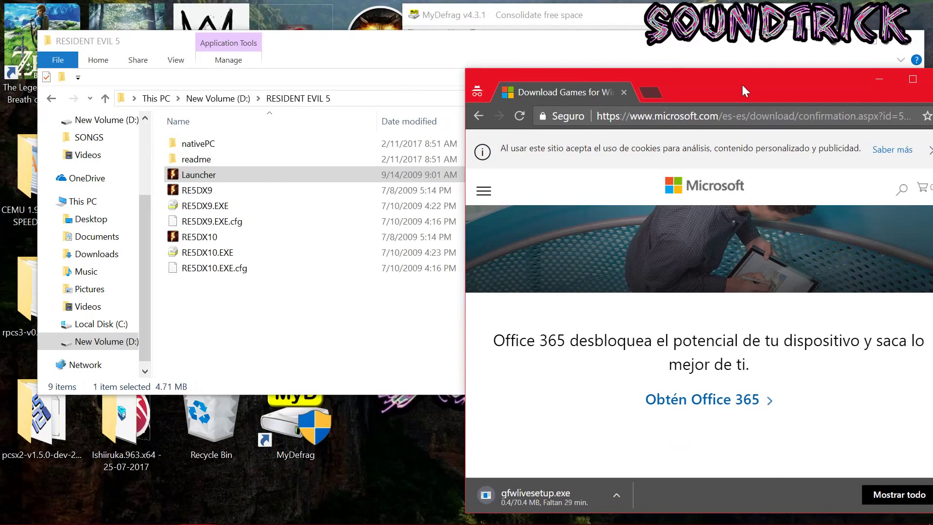
{"action": "left_click_drag", "start_coordinate": [743, 92], "coordinate": [304, 77]}
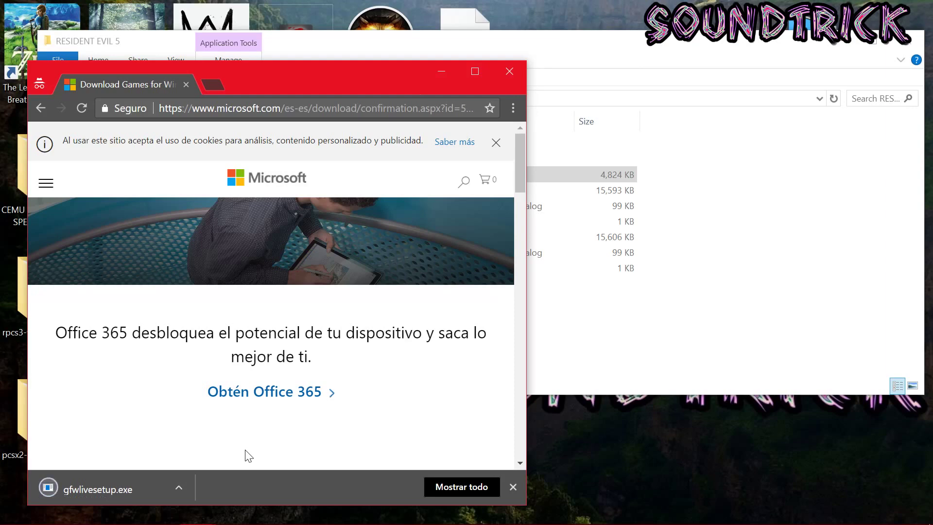
{"action": "left_click", "coordinate": [112, 491]}
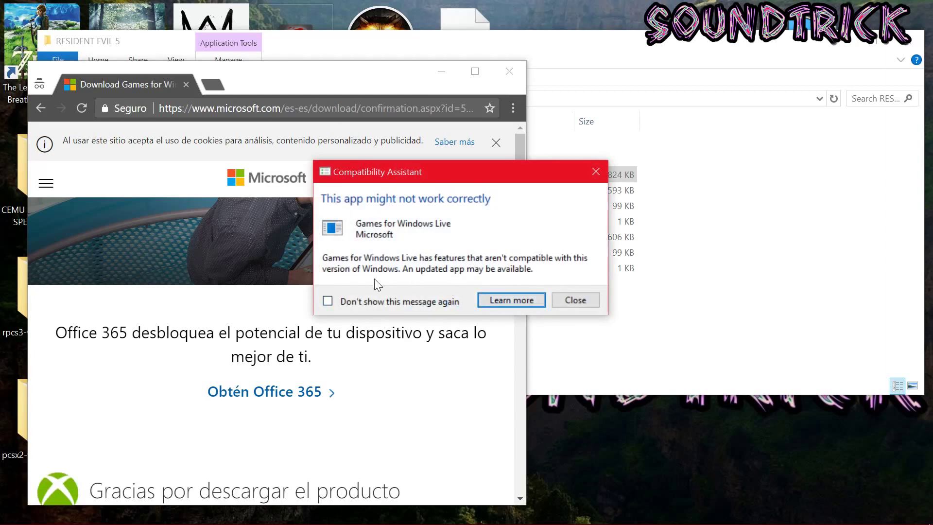
Set the Games for Windows Live compatibility message not to show again and close it.
{"action": "left_click", "coordinate": [329, 301]}
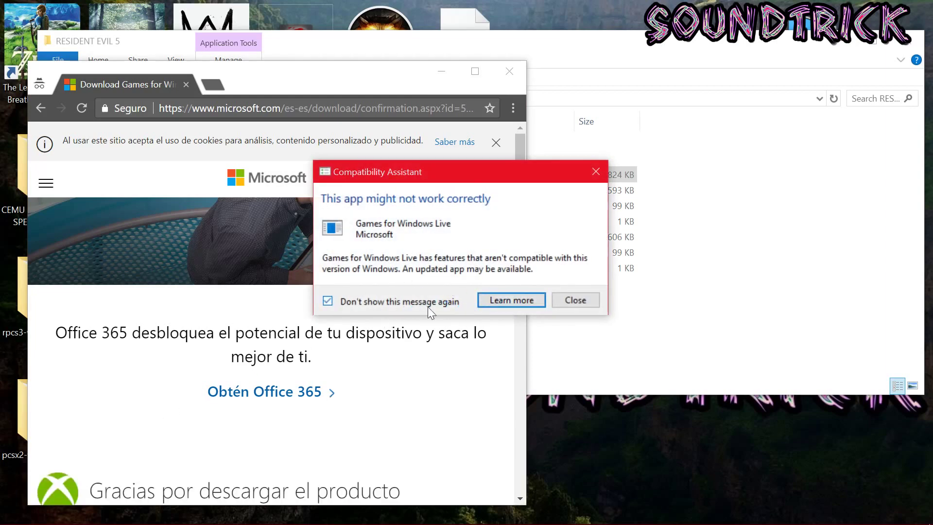
{"action": "left_click", "coordinate": [525, 298]}
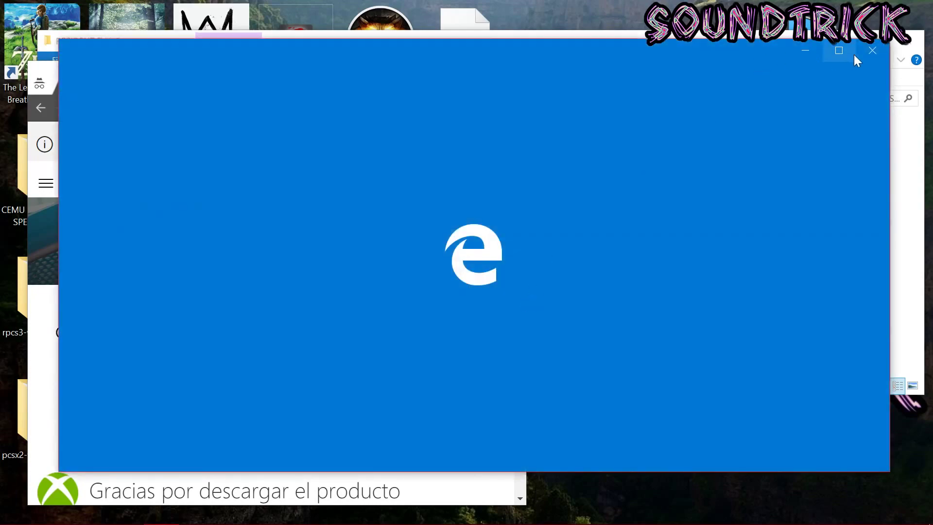
{"action": "left_click", "coordinate": [871, 48]}
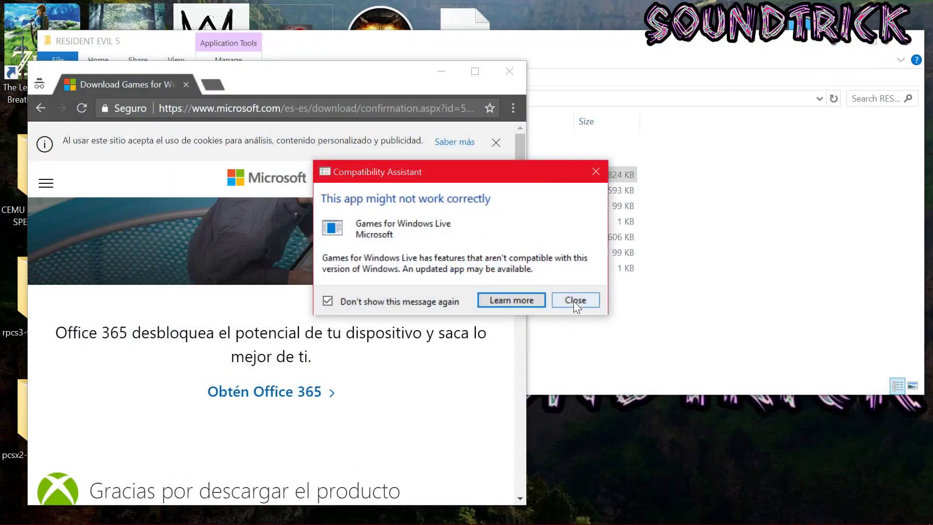
{"action": "left_click", "coordinate": [574, 299]}
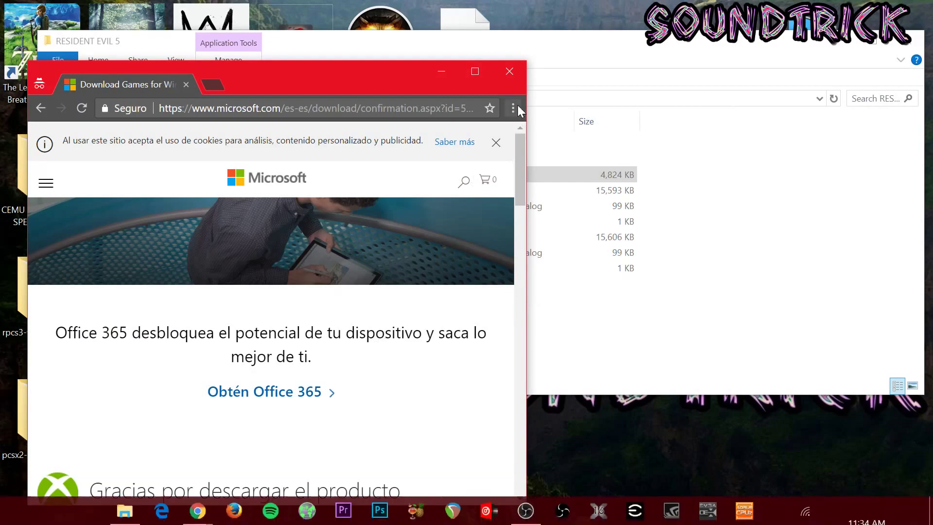
{"action": "left_click", "coordinate": [513, 108]}
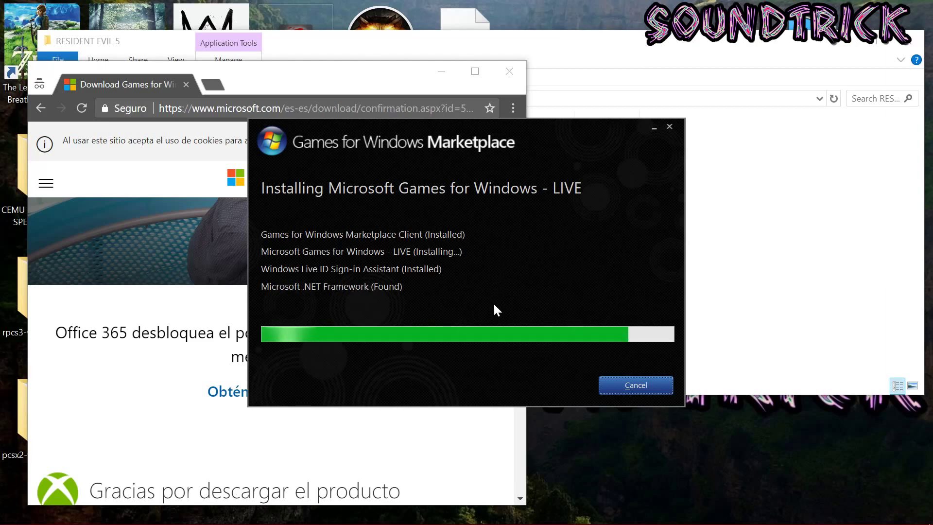
Minimize the browser, shrink the RESIDENT EVIL 5 folder window, and arrange it beside the Games for Windows Marketplace installer.
{"action": "left_click_drag", "start_coordinate": [287, 80], "coordinate": [274, 66]}
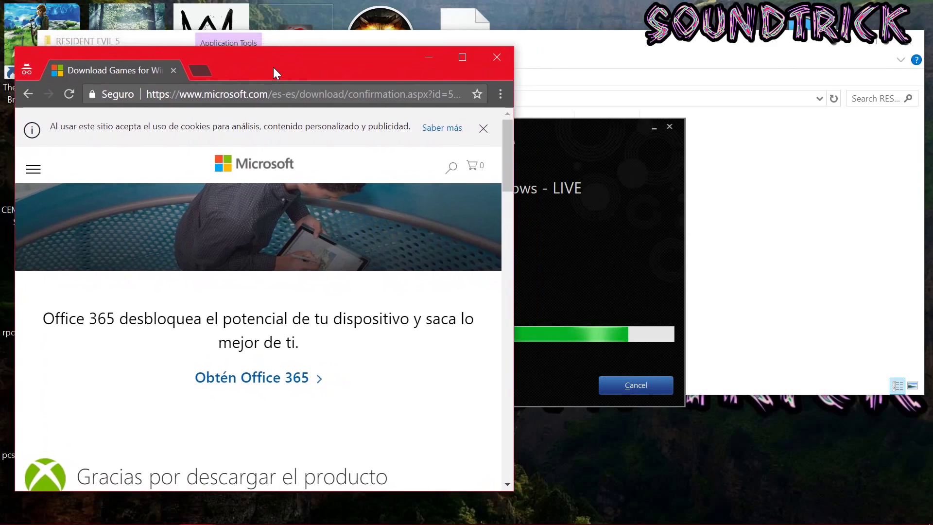
{"action": "left_click", "coordinate": [428, 57]}
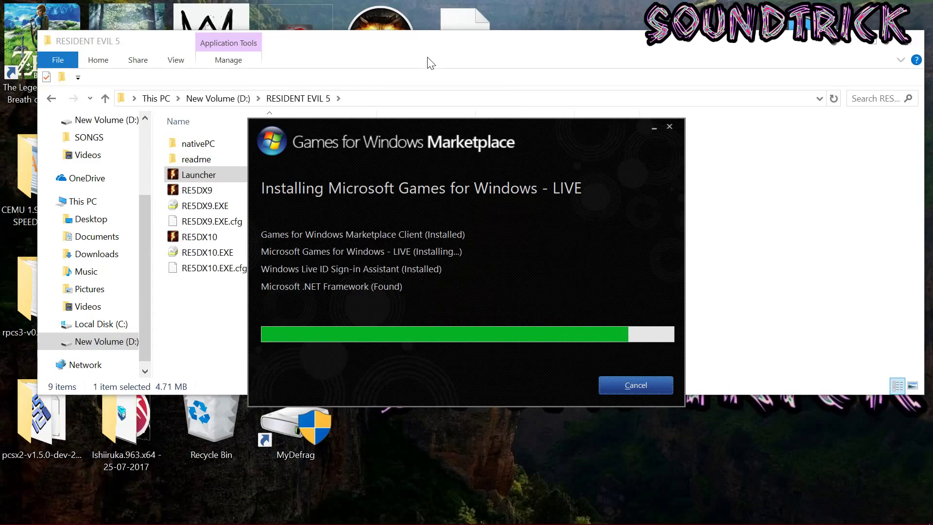
{"action": "left_click", "coordinate": [710, 57]}
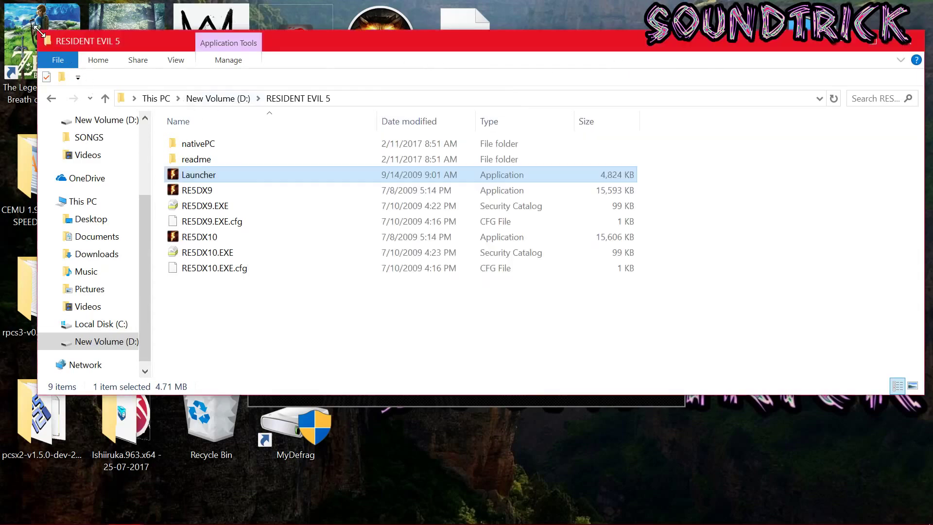
{"action": "left_click_drag", "start_coordinate": [37, 31], "coordinate": [616, 47]}
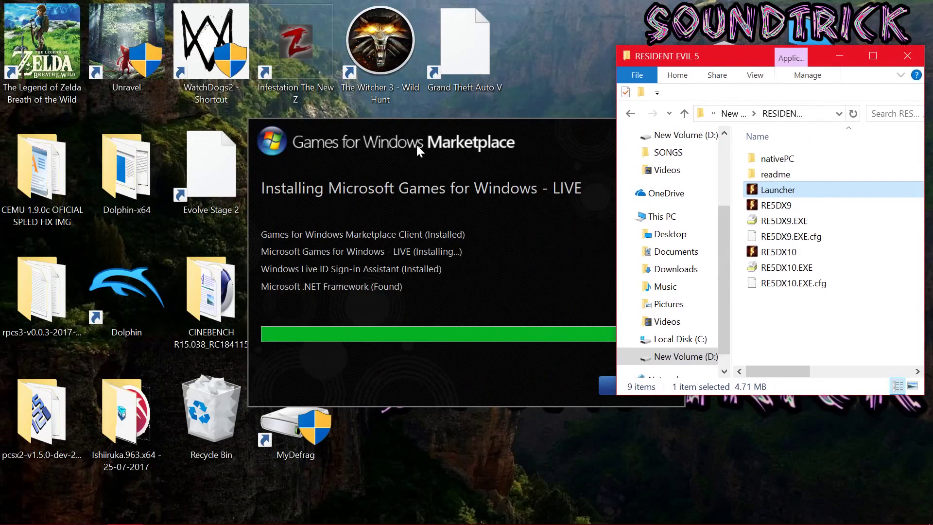
{"action": "left_click", "coordinate": [396, 130]}
{"action": "left_click_drag", "start_coordinate": [396, 129], "coordinate": [202, 196]}
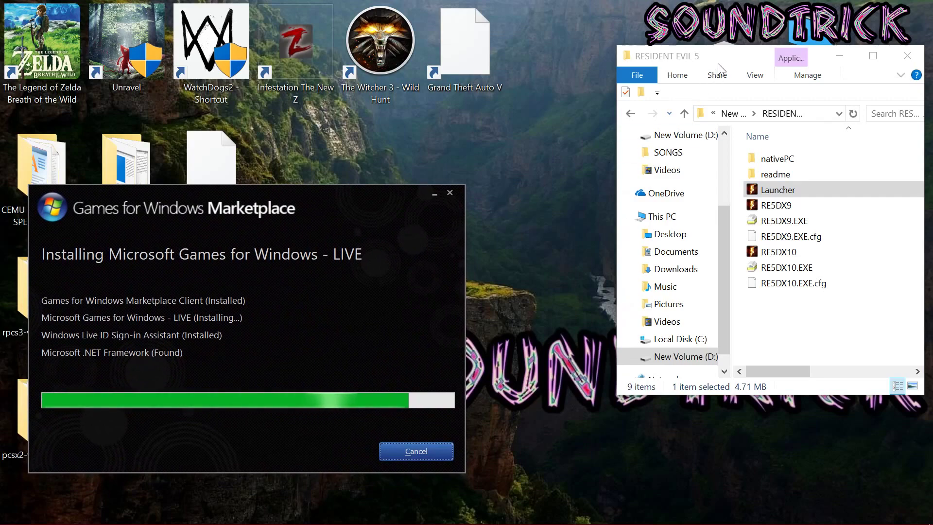
{"action": "left_click_drag", "start_coordinate": [755, 59], "coordinate": [622, 155]}
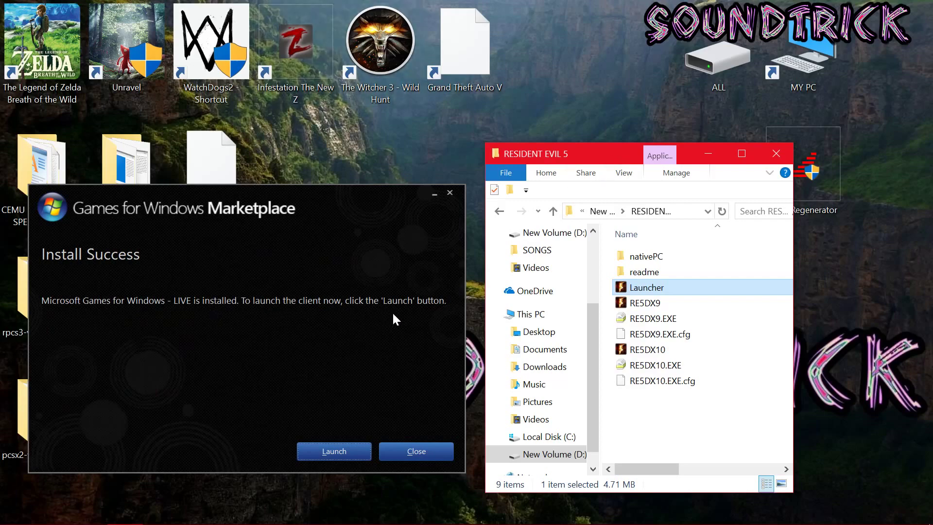
Launch the installed Games for Windows client, and run the DirectX 10 version of Resident Evil 5 from its Launcher.
{"action": "left_click", "coordinate": [325, 451]}
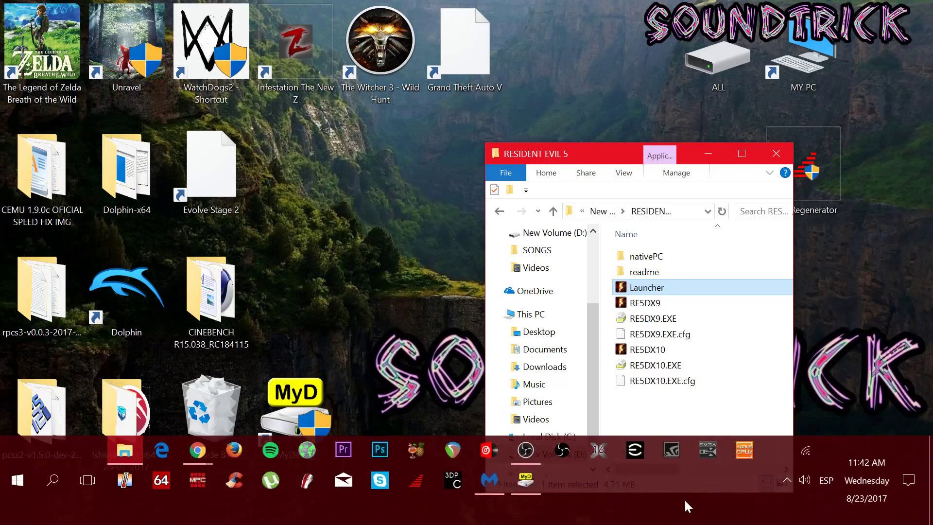
{"action": "double_click", "coordinate": [638, 289]}
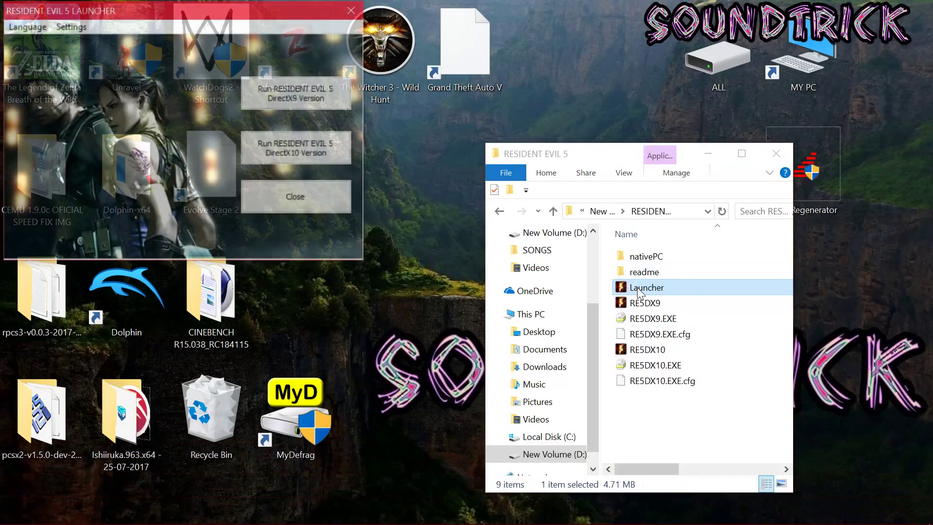
{"action": "left_click", "coordinate": [295, 150]}
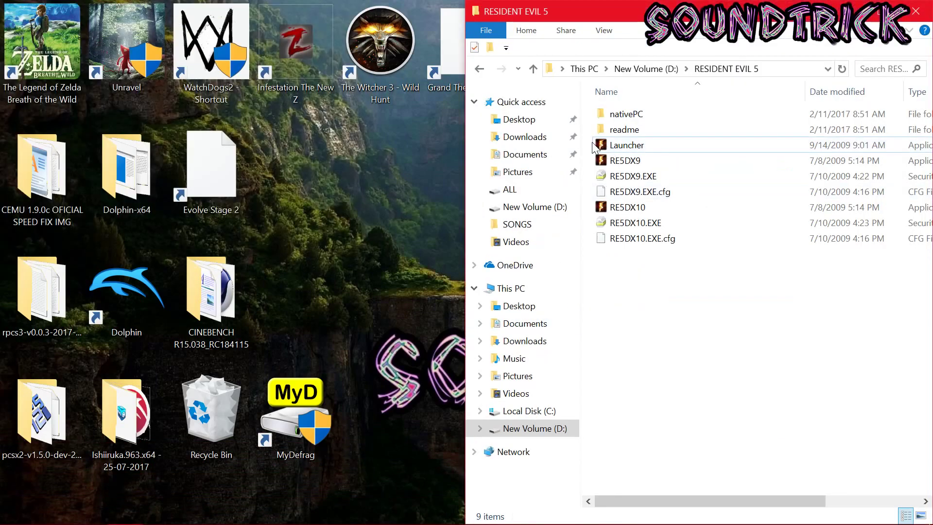
{"action": "left_click", "coordinate": [503, 315]}
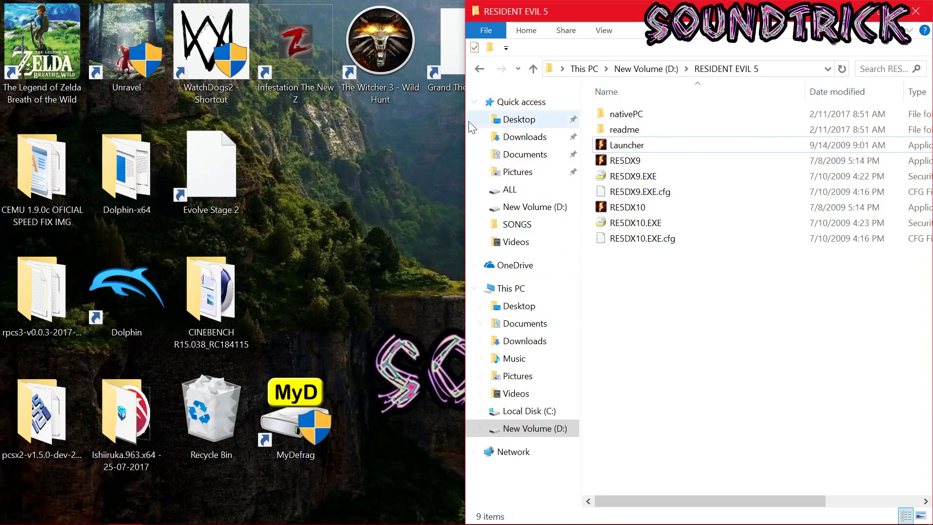
Go to gears > Gears of War > Binaries on New Volume (D:) and run the Startup application.
{"action": "left_click", "coordinate": [480, 68]}
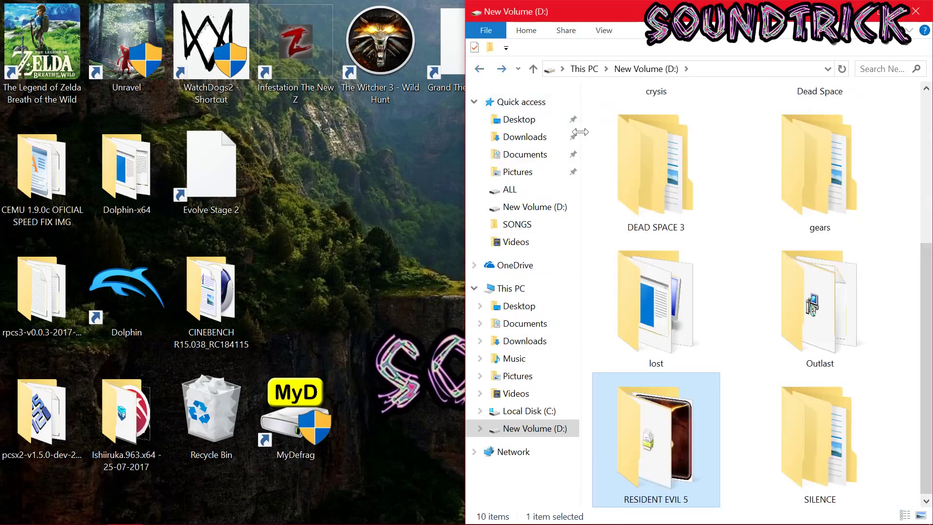
{"action": "left_click", "coordinate": [797, 185]}
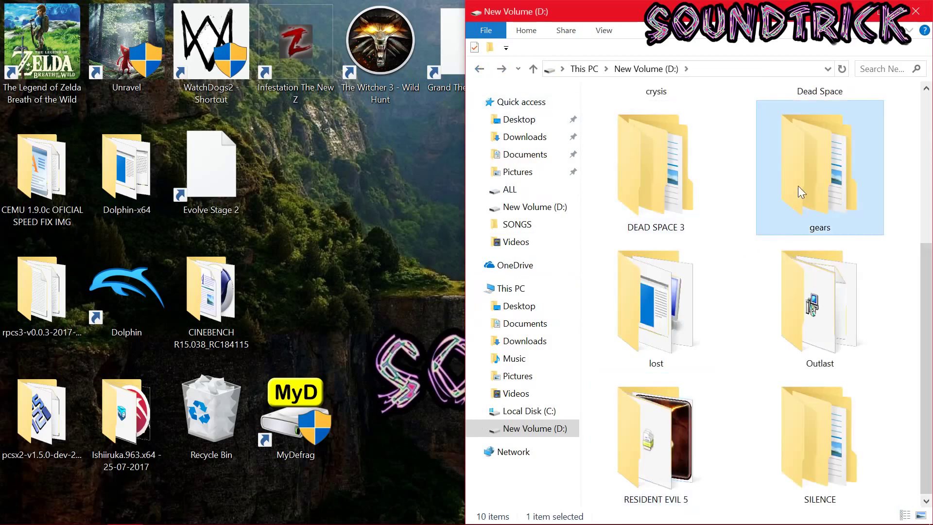
{"action": "double_click", "coordinate": [797, 186]}
{"action": "double_click", "coordinate": [627, 115]}
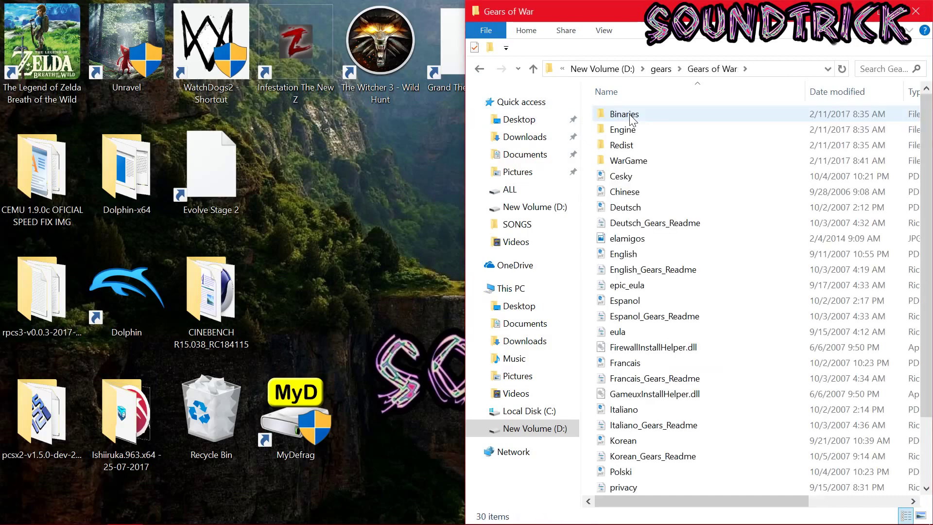
{"action": "double_click", "coordinate": [605, 113]}
{"action": "scroll", "coordinate": [669, 272], "scroll_direction": "down", "scroll_amount": 1}
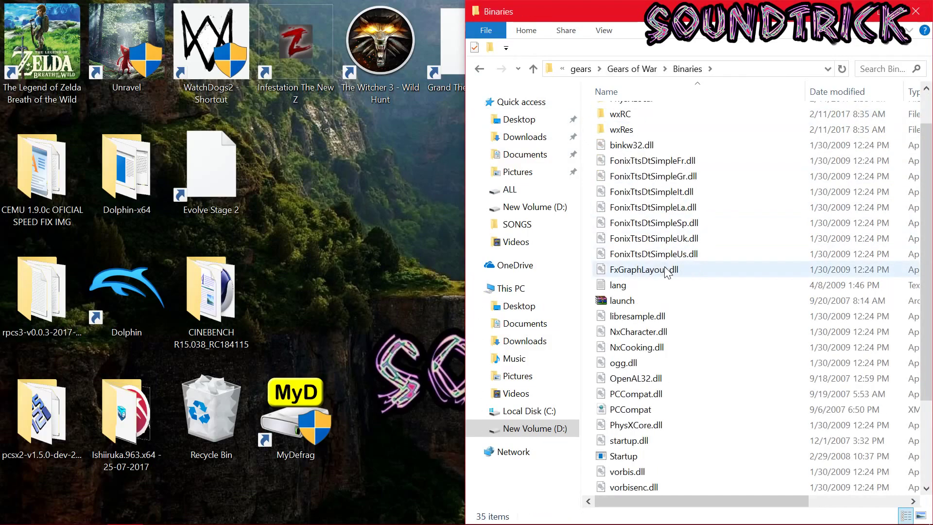
{"action": "scroll", "coordinate": [666, 270], "scroll_direction": "down", "scroll_amount": 2}
{"action": "double_click", "coordinate": [648, 346]}
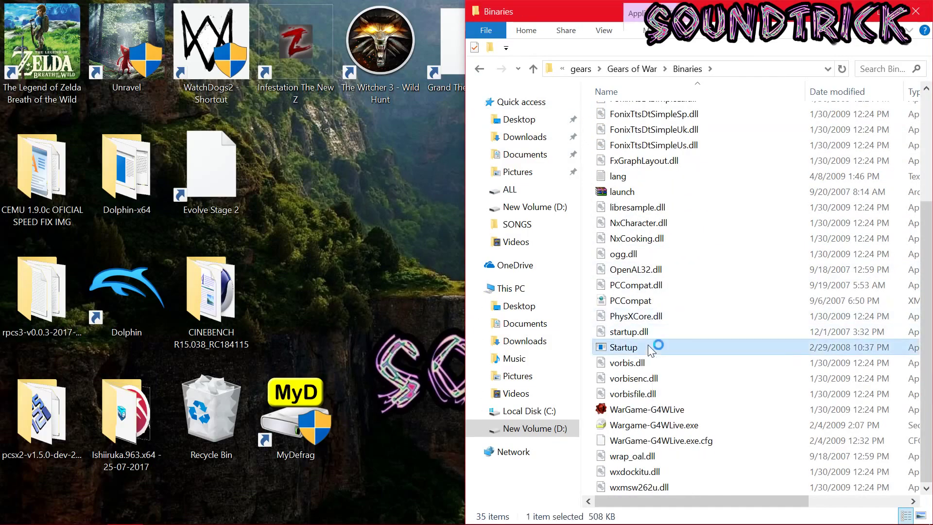